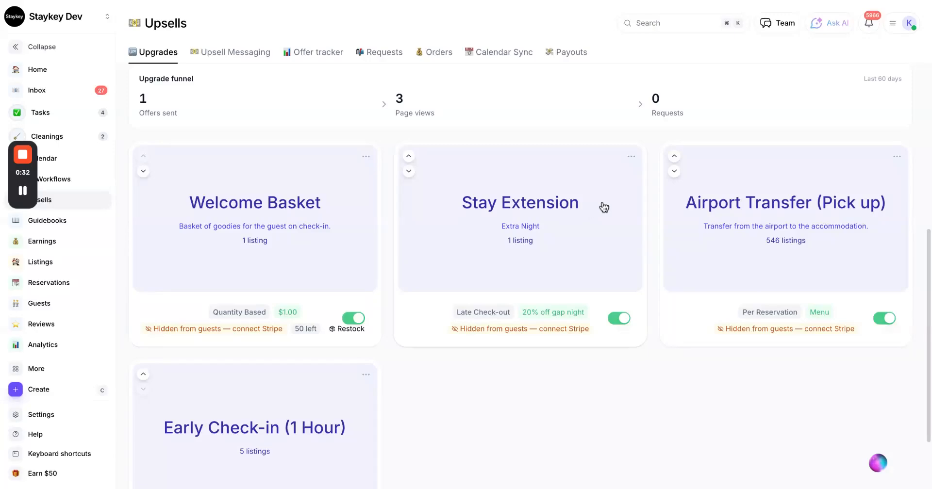
Start creating a new paid upgrade and give it the title "Welcome Basket".
scroll(603, 205, "up", 2)
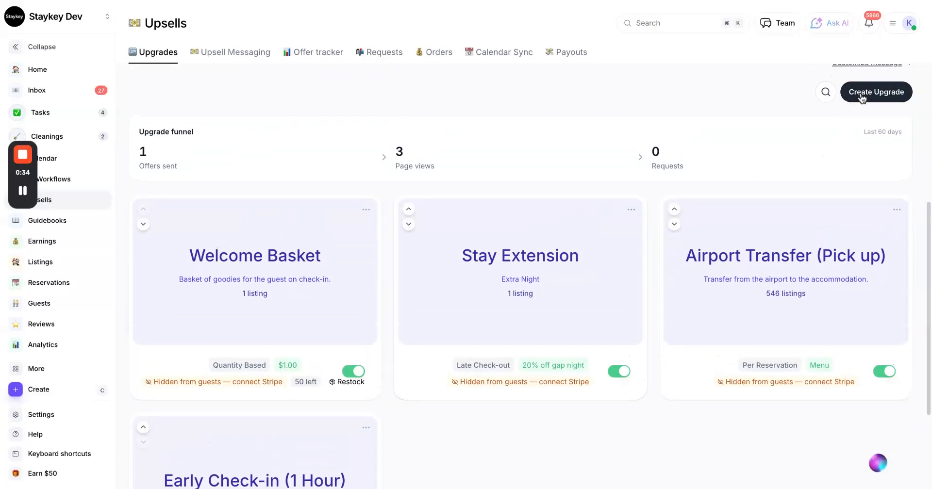
left_click(862, 98)
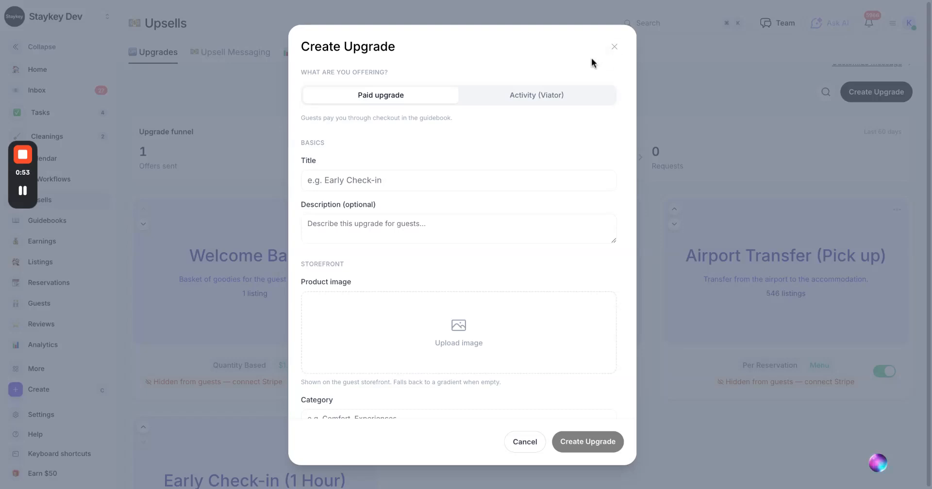
left_click(559, 176)
type("Welcome Basket")
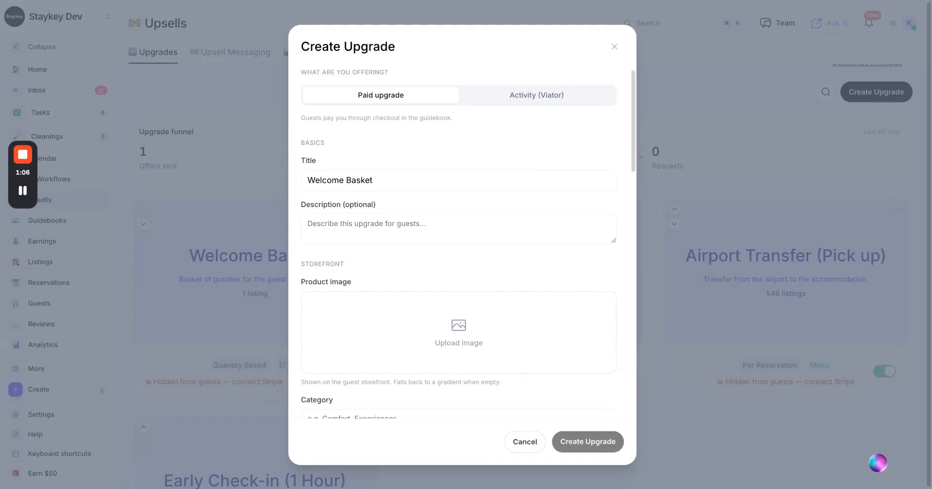
Set the Welcome Basket upgrade's display order in the storefront to 2.
scroll(569, 208, "down", 3)
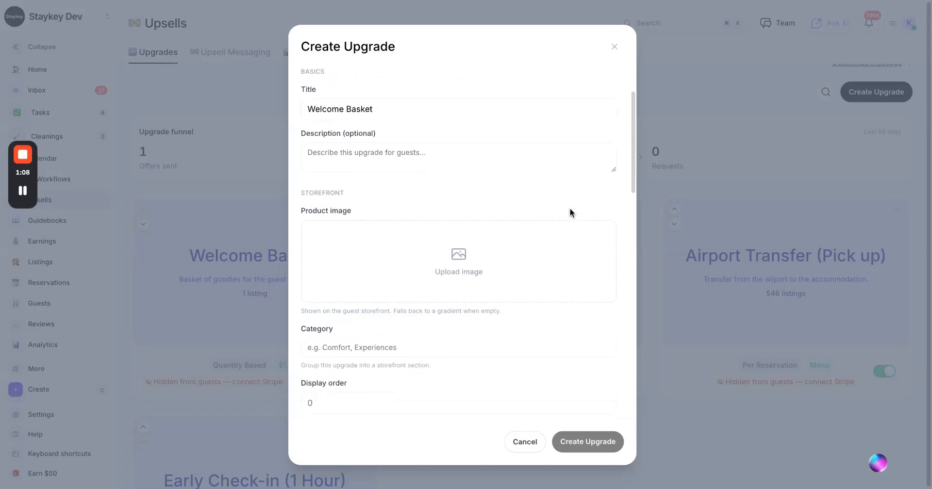
left_click(454, 132)
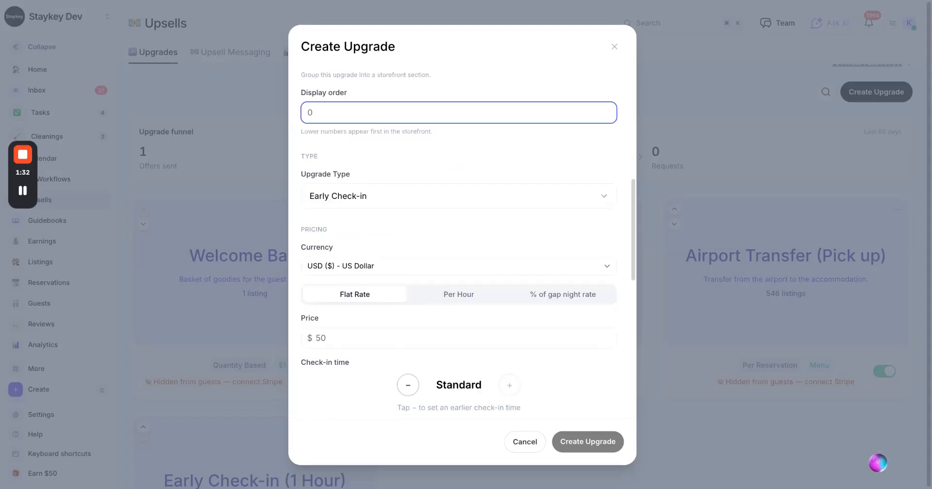
type("2")
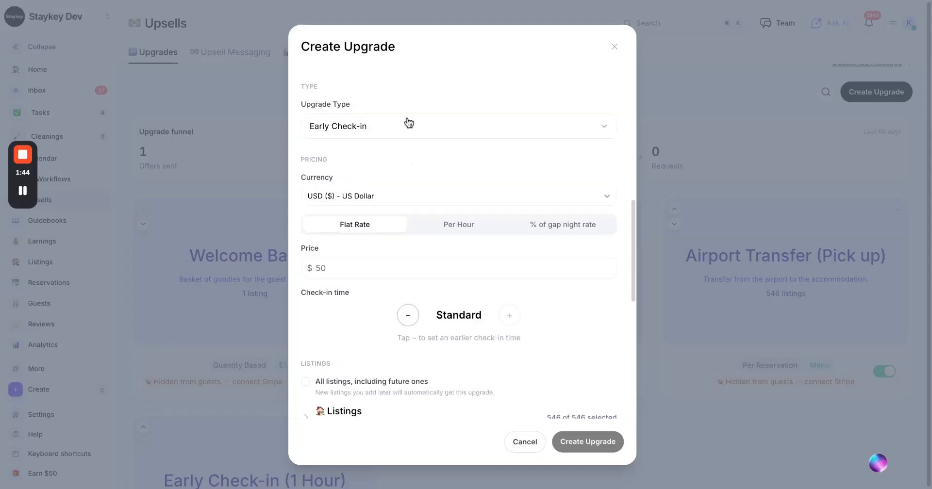
Set the upgrade type to Quantity Based and open the price per unit for editing.
left_click(409, 124)
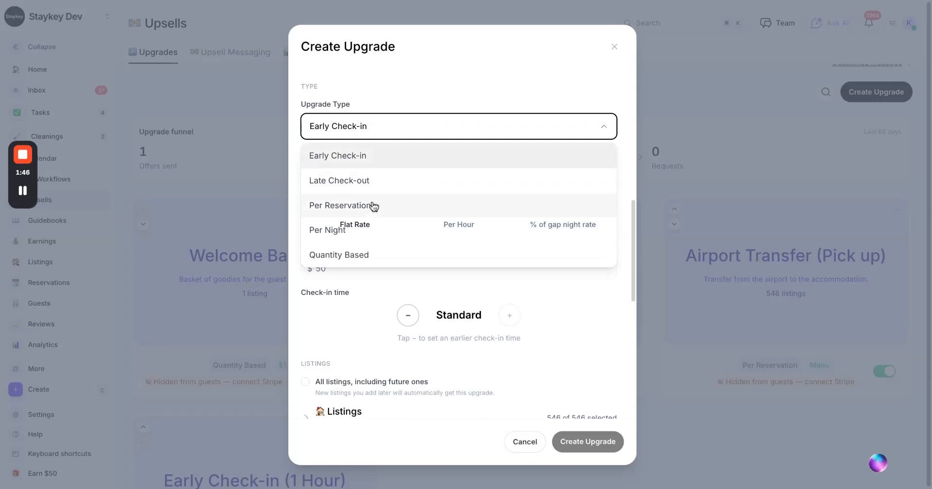
left_click(366, 253)
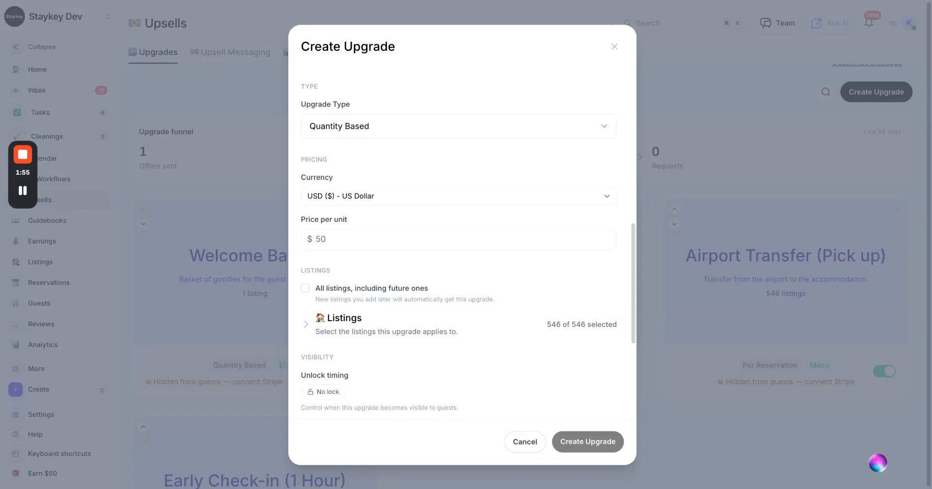
scroll(393, 207, "down", 1)
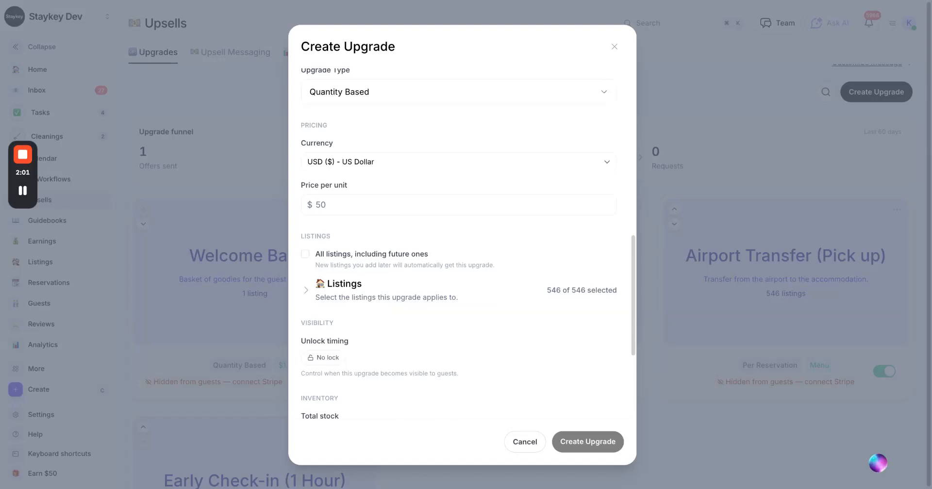
left_click(316, 205)
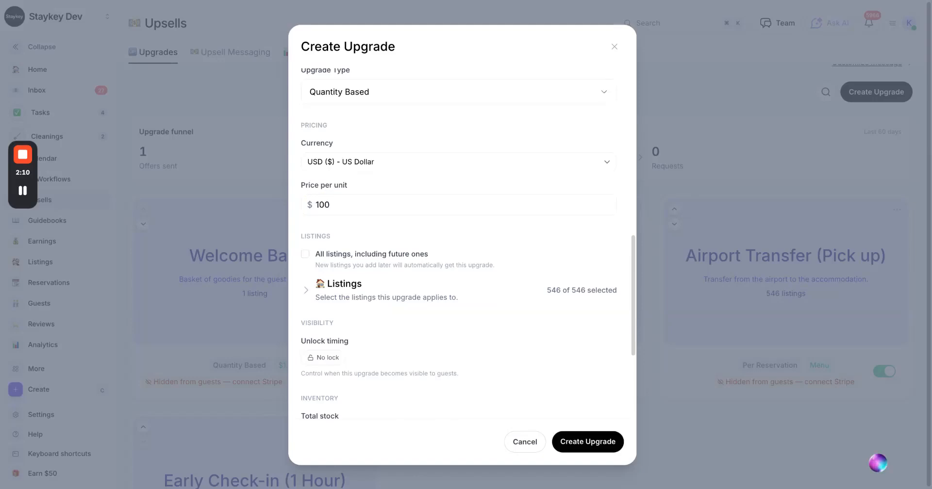
Set the upgrade's total stock to 20 and its stock scope to Per reservation.
scroll(433, 210, "down", 2)
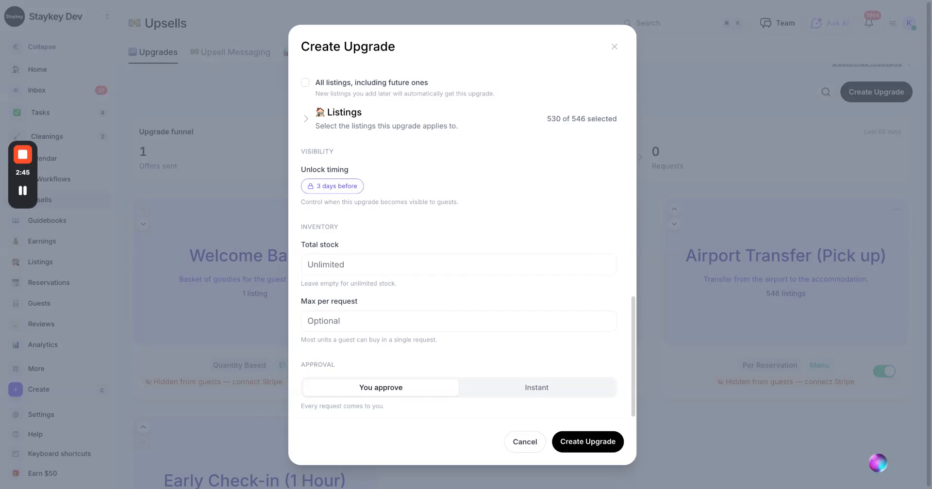
left_click(356, 265)
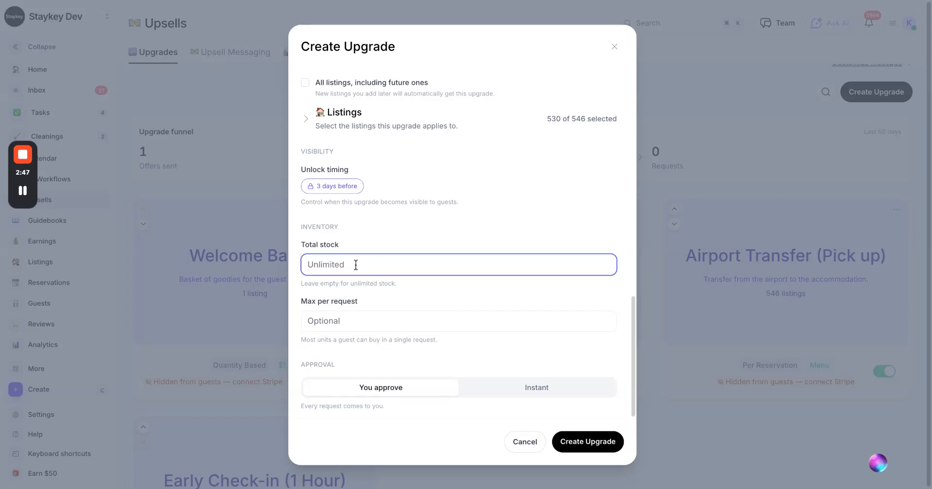
type("20")
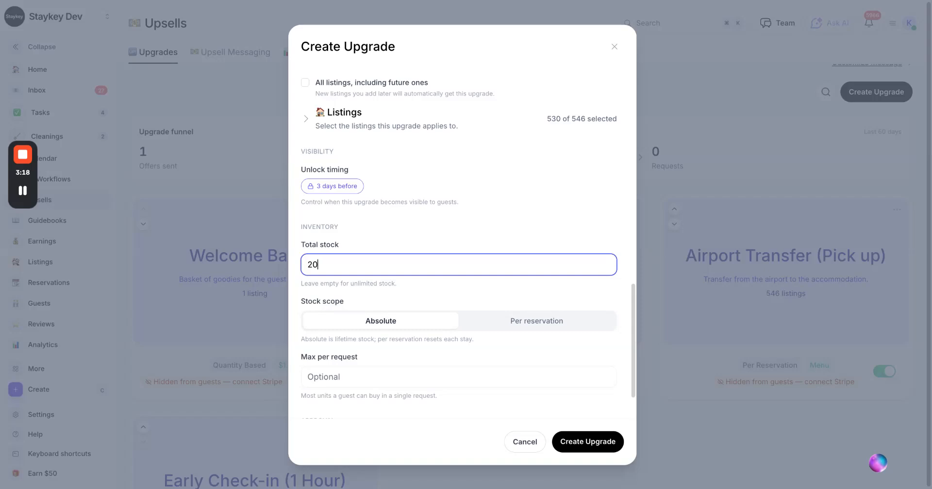
left_click(538, 323)
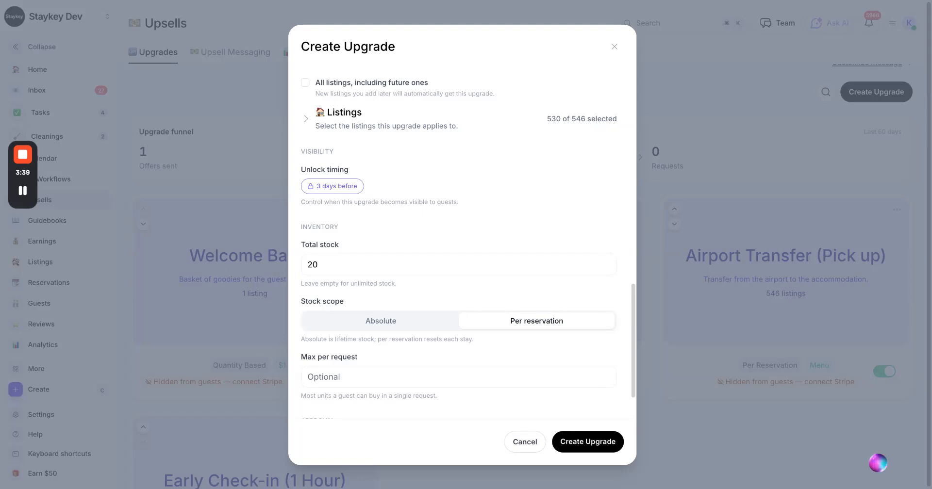
Leave the maximum per request empty and set the upgrade's approval to Instant.
scroll(390, 301, "down", 2)
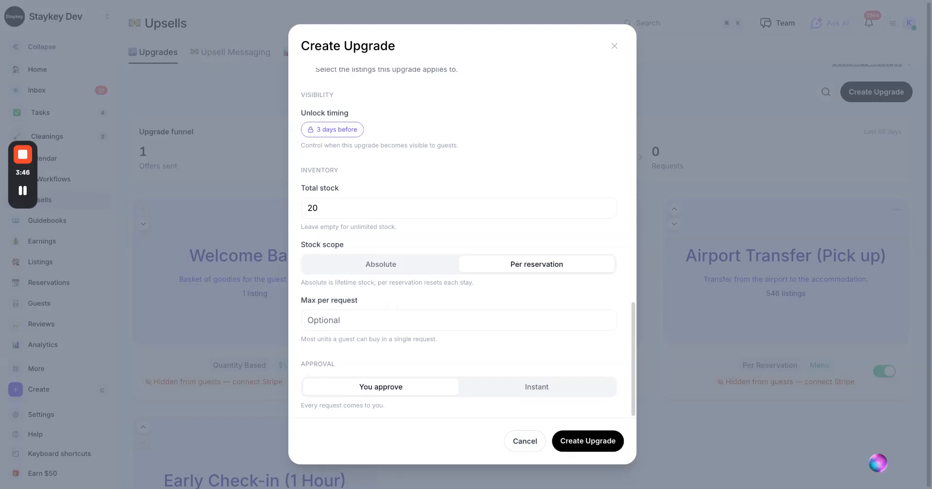
left_click(358, 320)
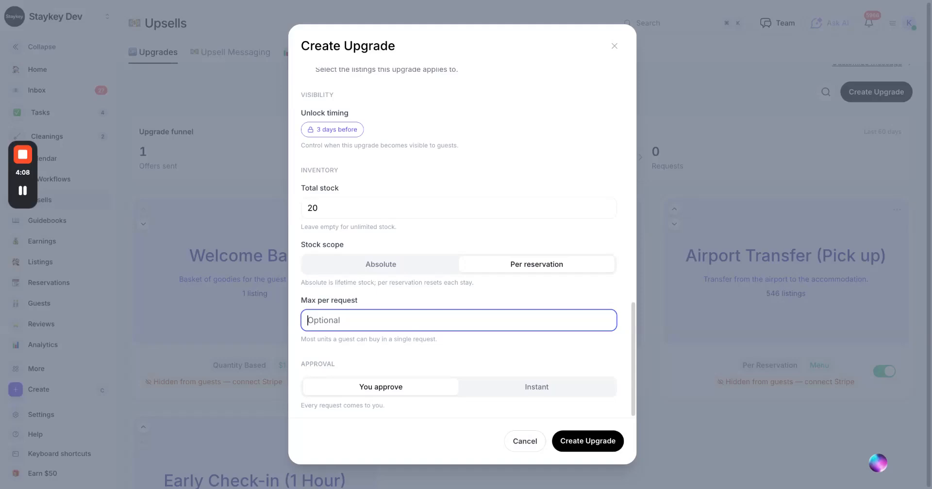
left_click(513, 397)
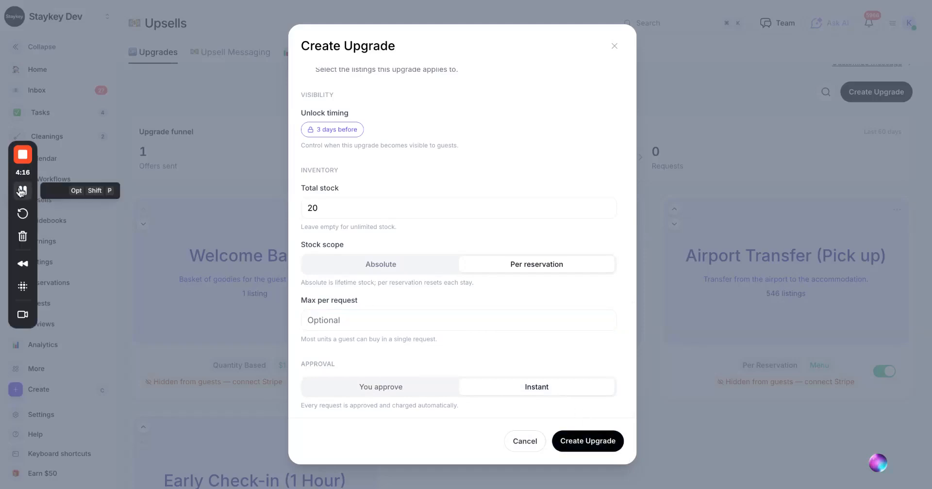
left_click(21, 192)
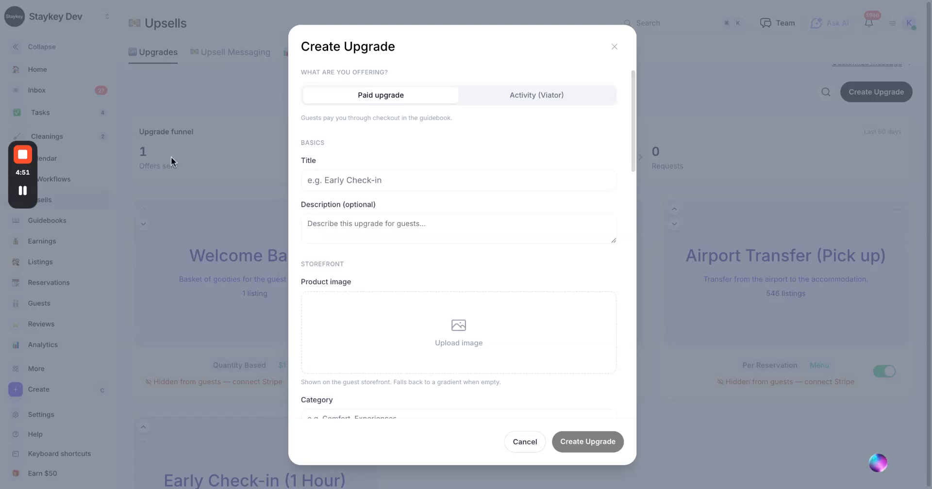
Title the new upgrade "Airport Transfer" and assign it to the category "Transport".
type("Airport Transfer")
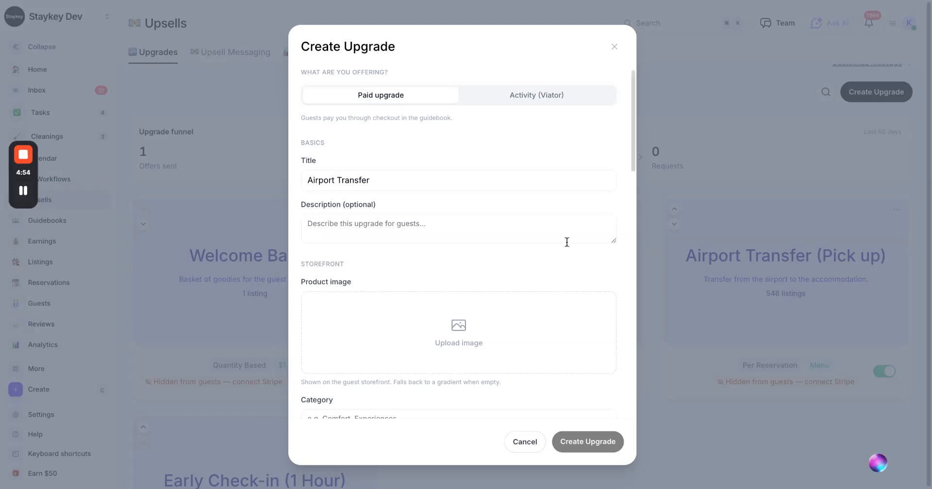
scroll(566, 242, "down", 5)
left_click(495, 213)
type("Transport")
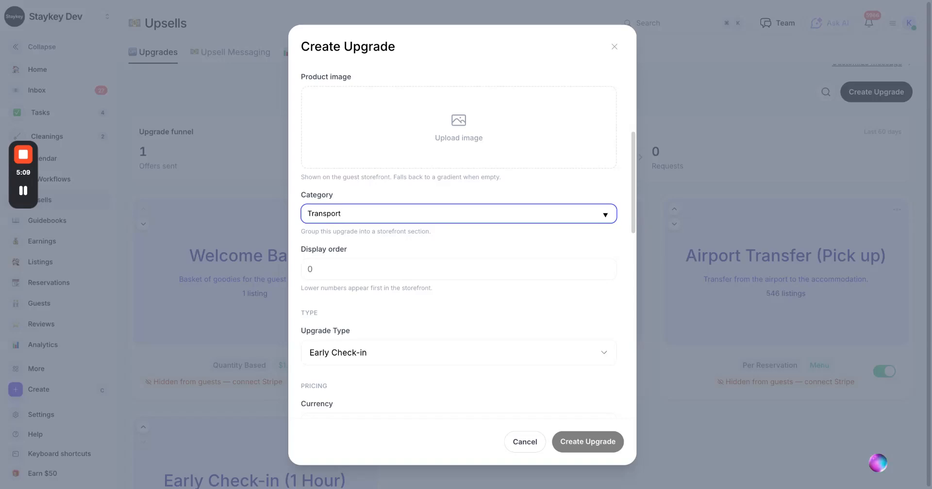
Switch the per-reservation upgrade's pricing to Menu and add another menu item.
scroll(458, 243, "down", 2)
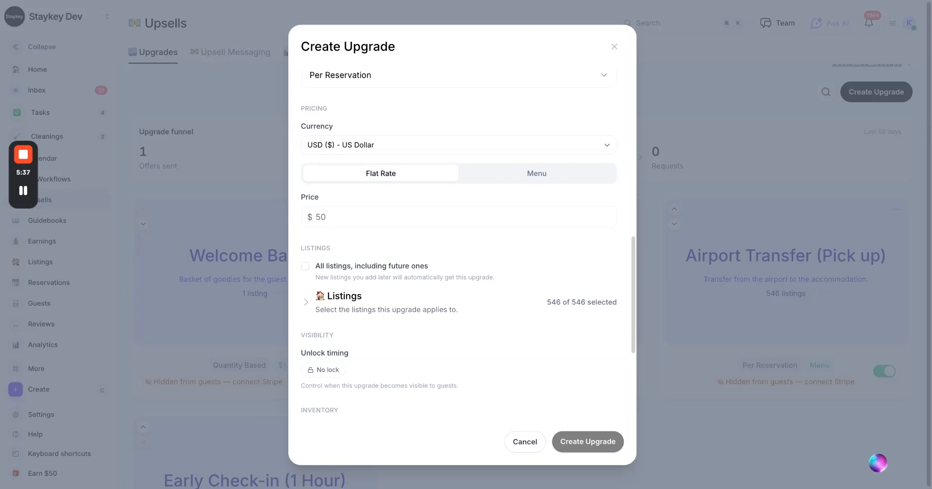
left_click(536, 175)
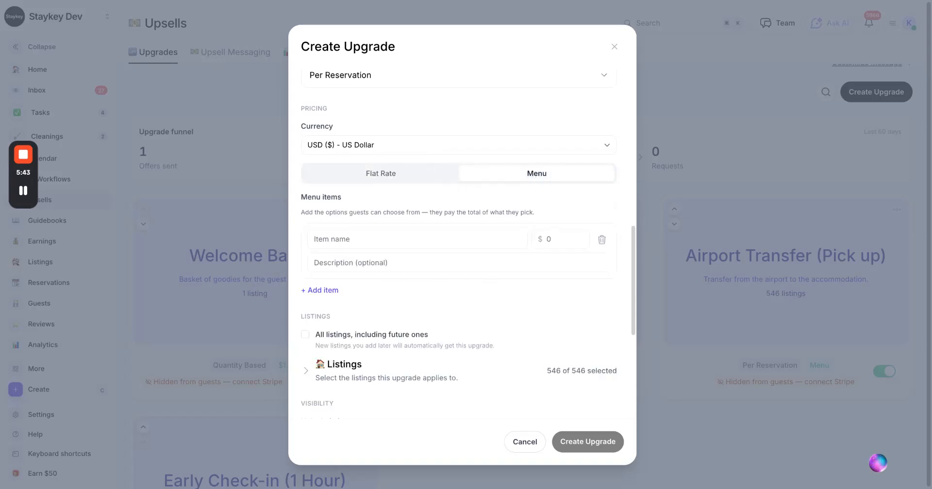
left_click(319, 290)
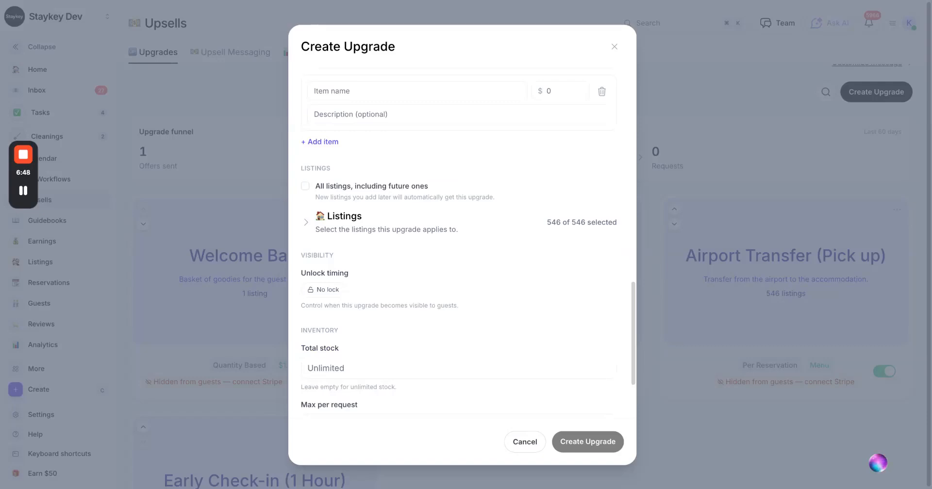
scroll(462, 243, "down", 3)
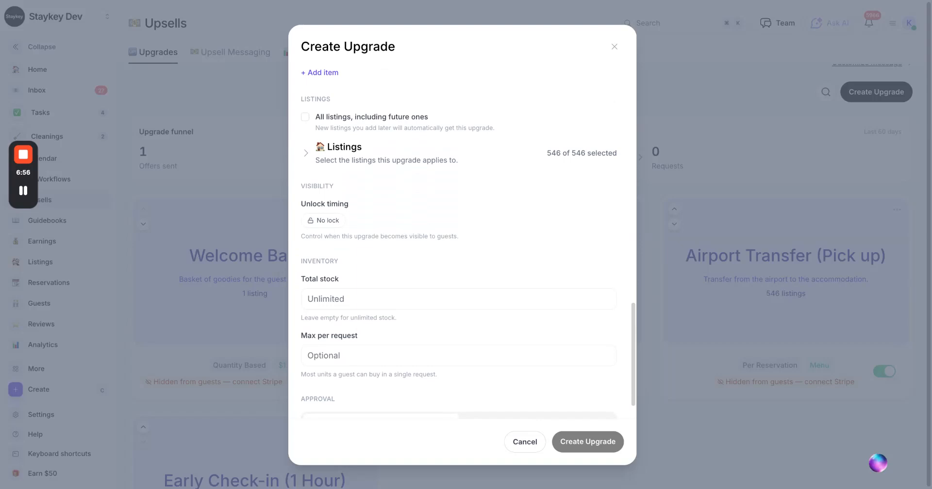
scroll(458, 243, "down", 1)
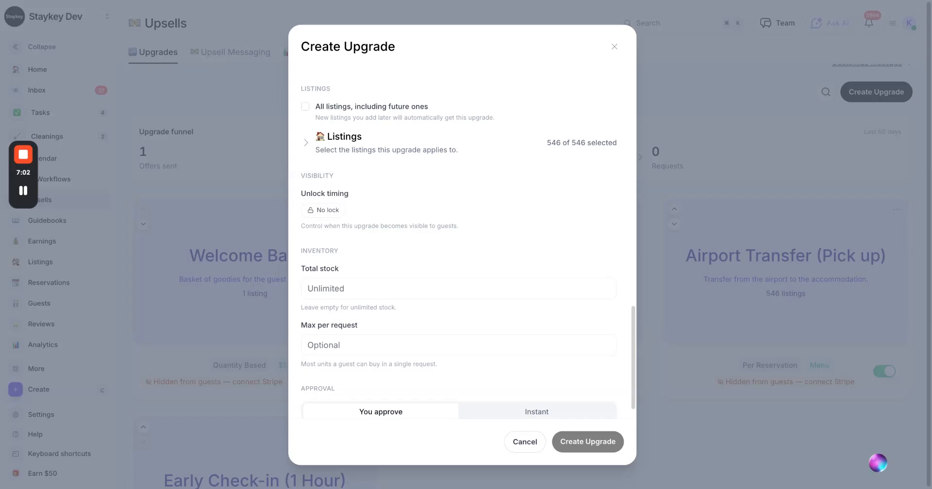
scroll(459, 250, "down", 2)
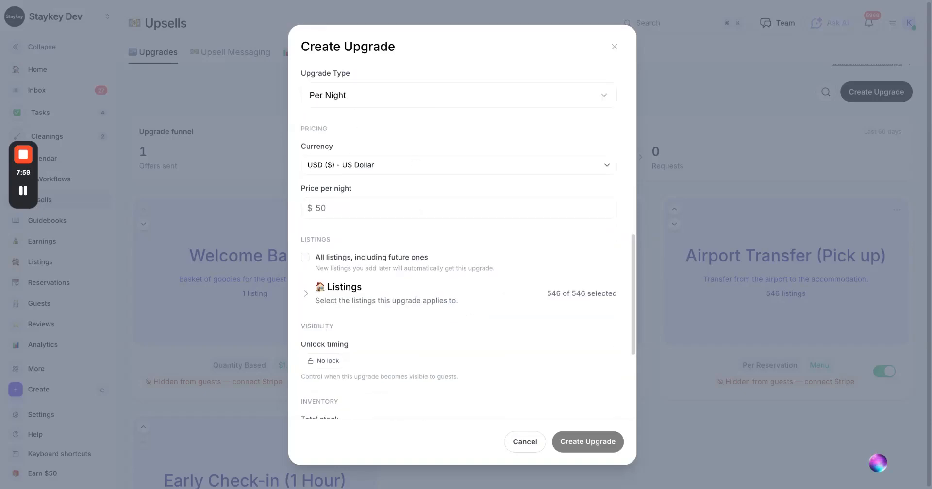
Set the Per Night upgrade's price per night to $50.
left_click(360, 209)
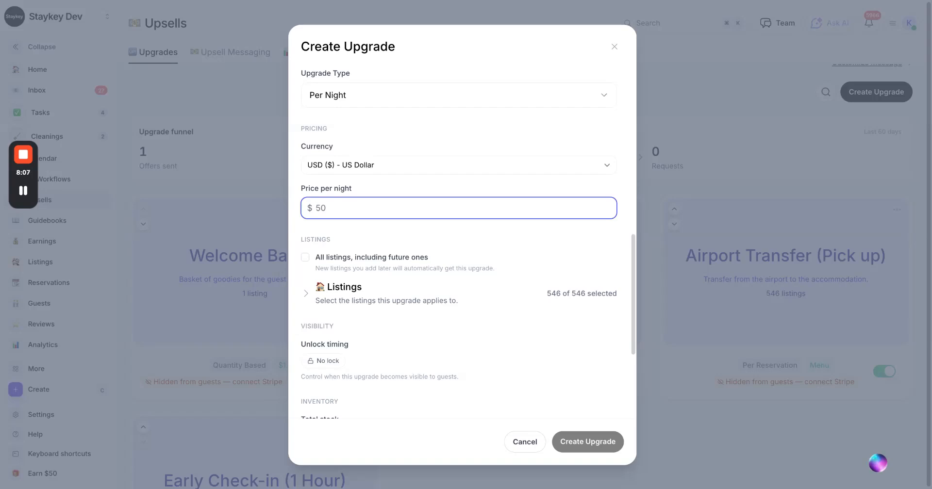
type("50")
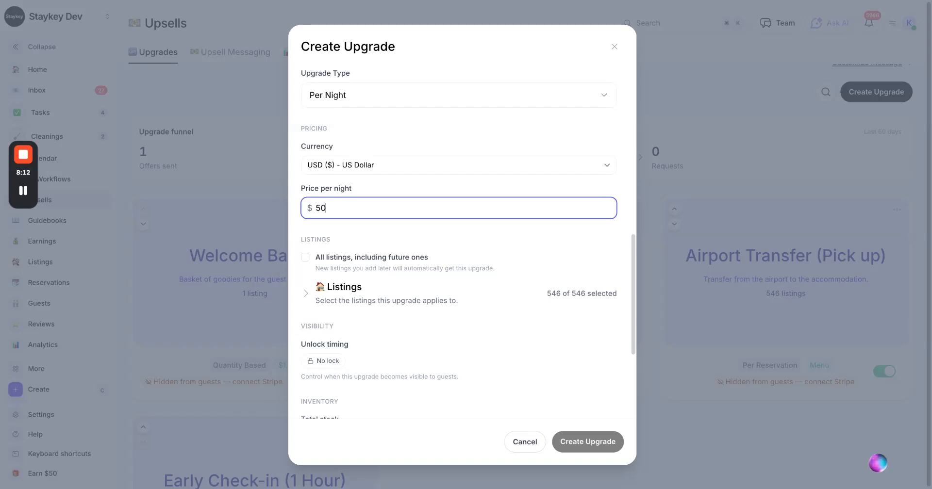